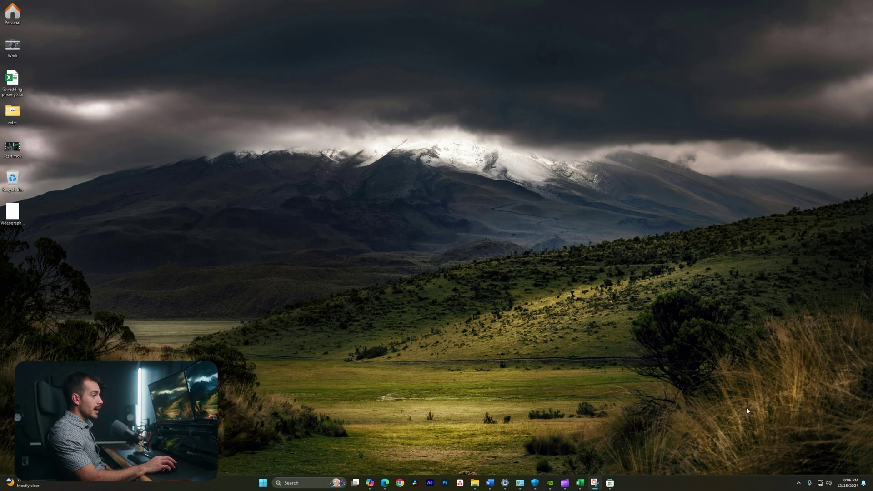
Open Quick Settings from the taskbar tray to check the current volume
click(830, 485)
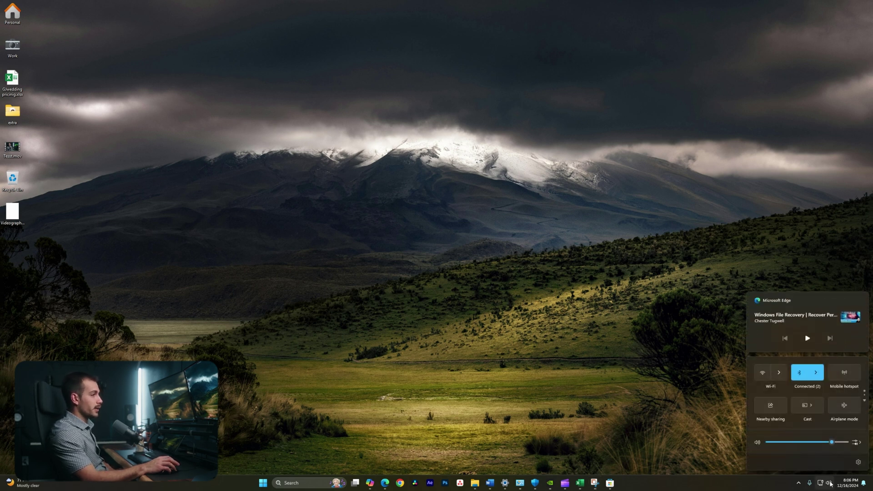
Review the sound output devices list and volume mixer, then close the panel
mouse_move(847, 444)
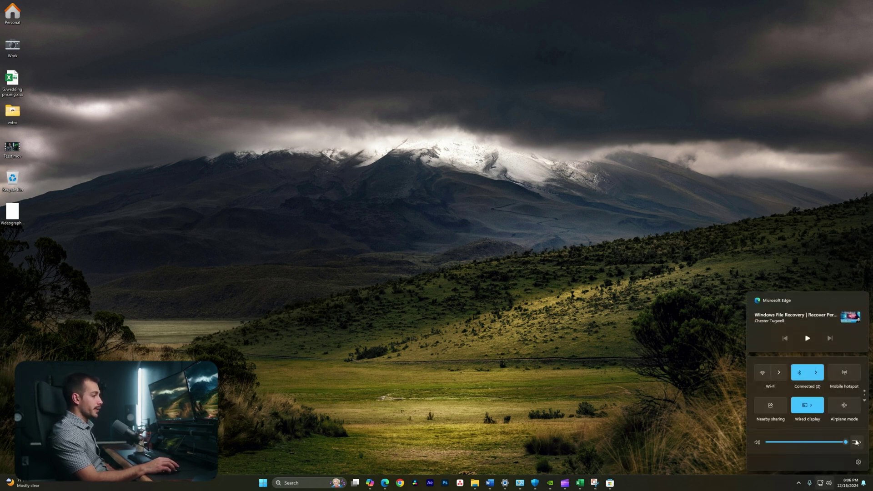
click(855, 442)
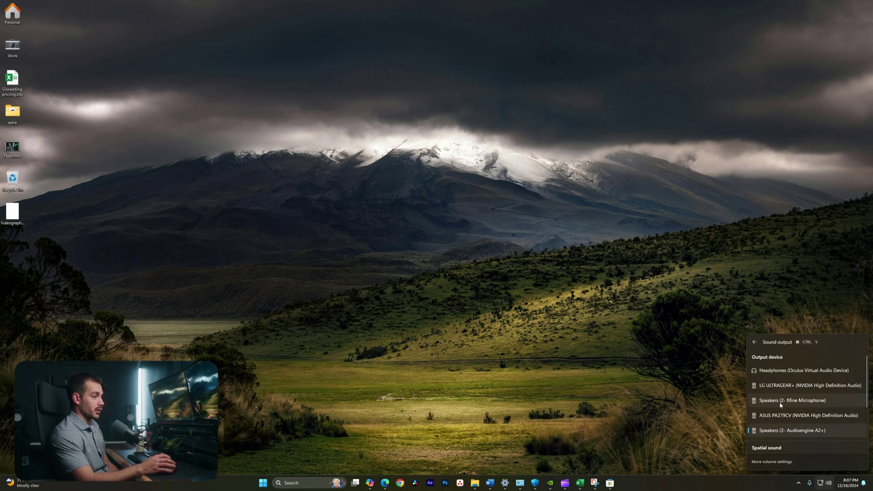
scroll(791, 410, down, 3)
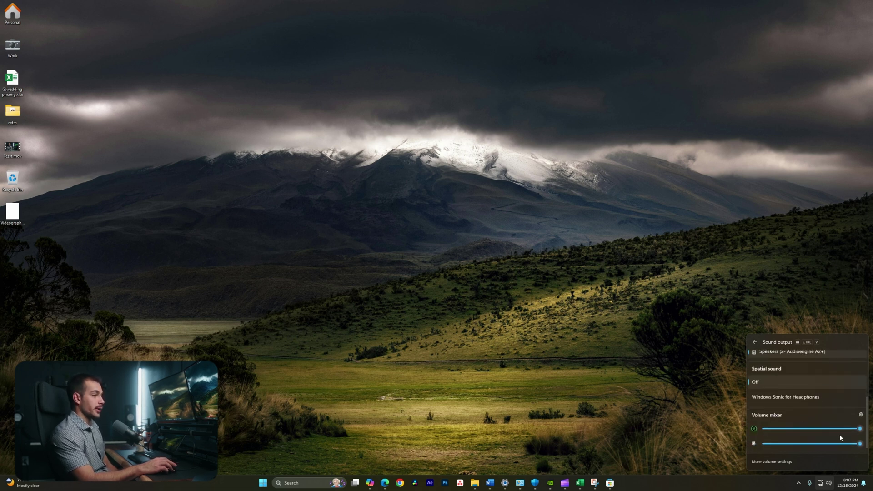
click(581, 183)
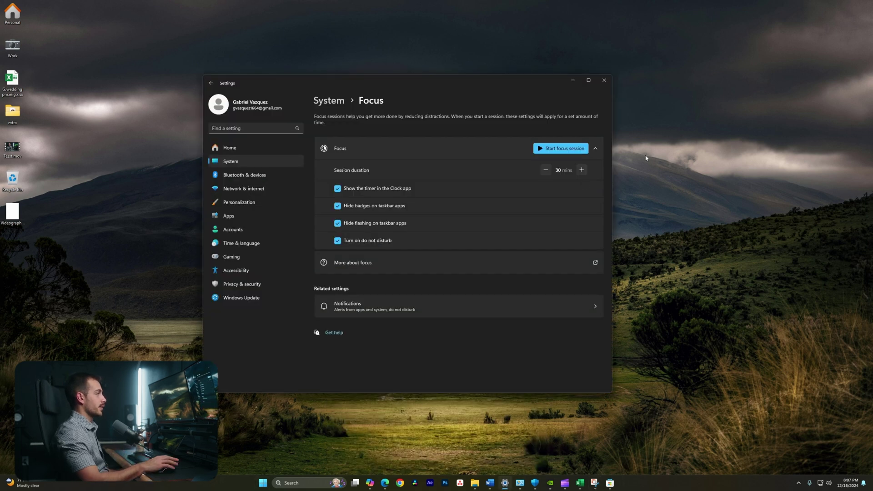
Run the Audio troubleshooter from System > Troubleshoot > Other troubleshooters
click(242, 284)
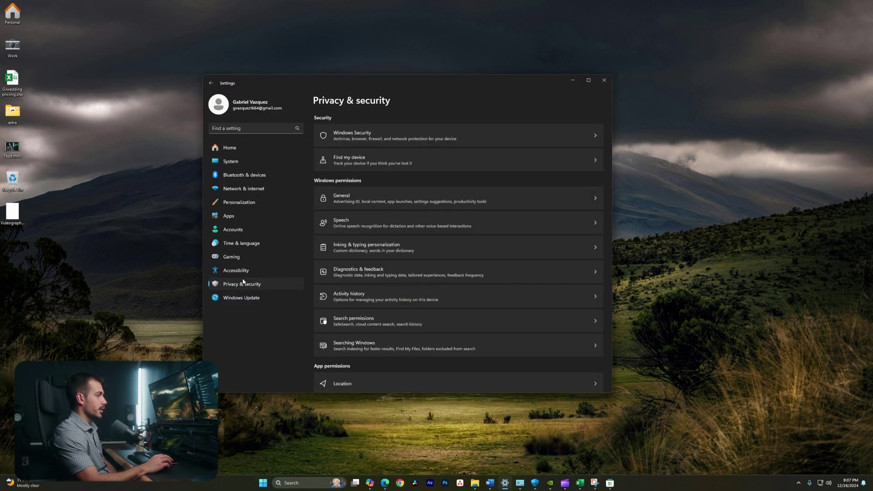
click(231, 161)
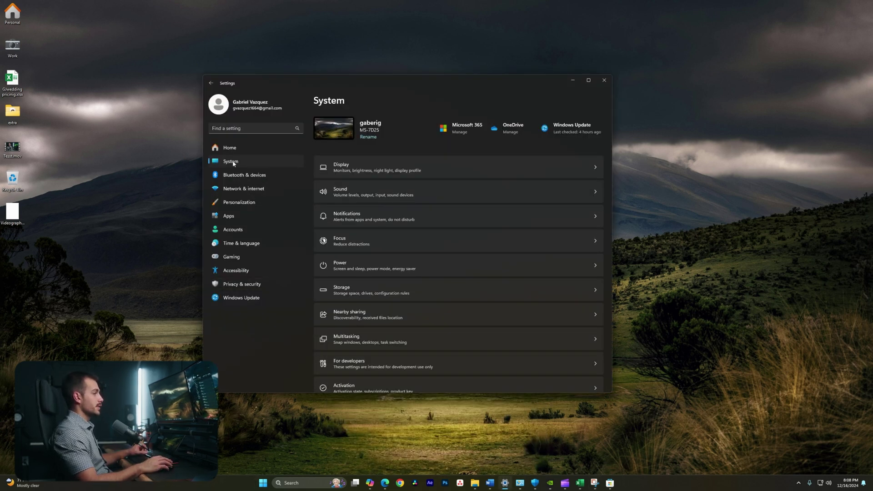
scroll(394, 253, down, 3)
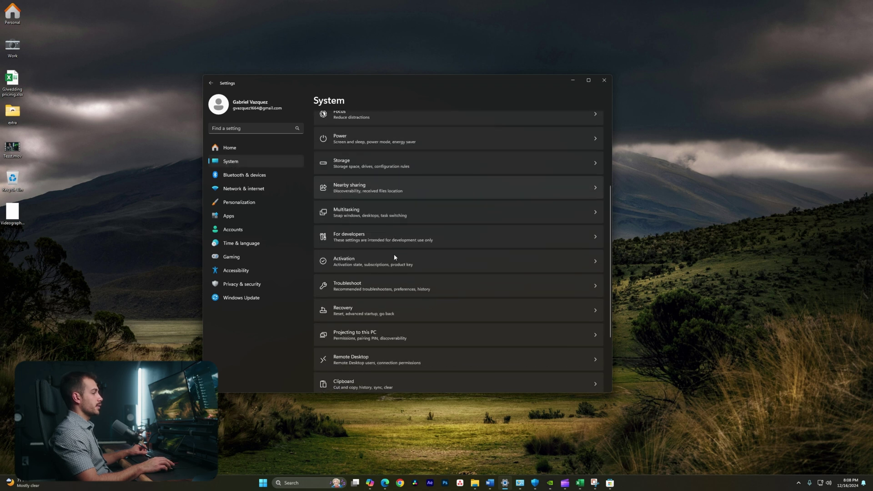
click(359, 285)
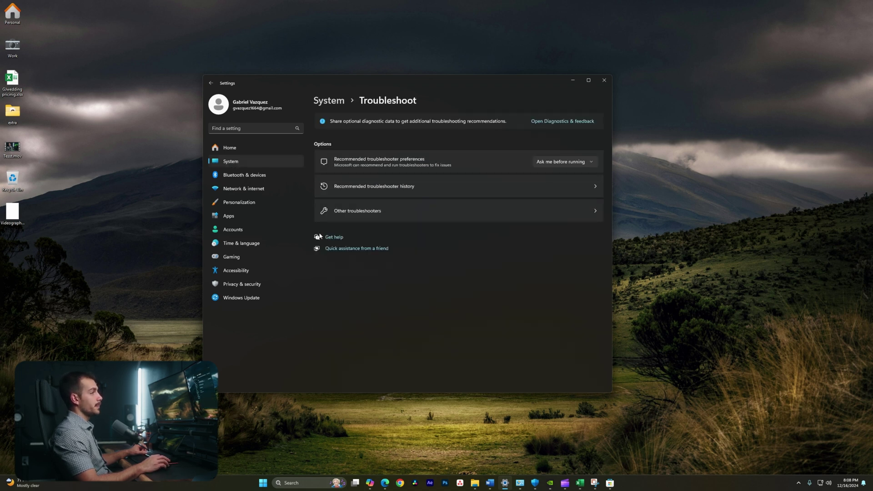
click(413, 212)
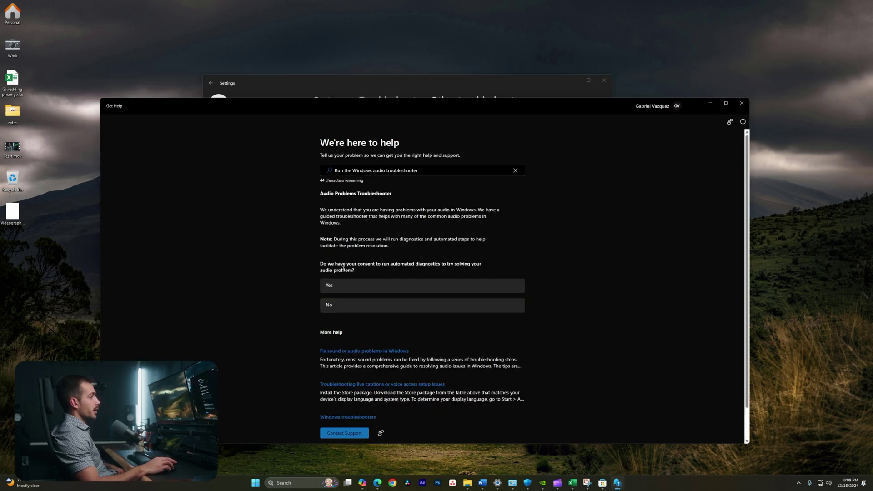
Consent to the automated audio diagnostics, then close Get Help and Settings
scroll(356, 277, down, 2)
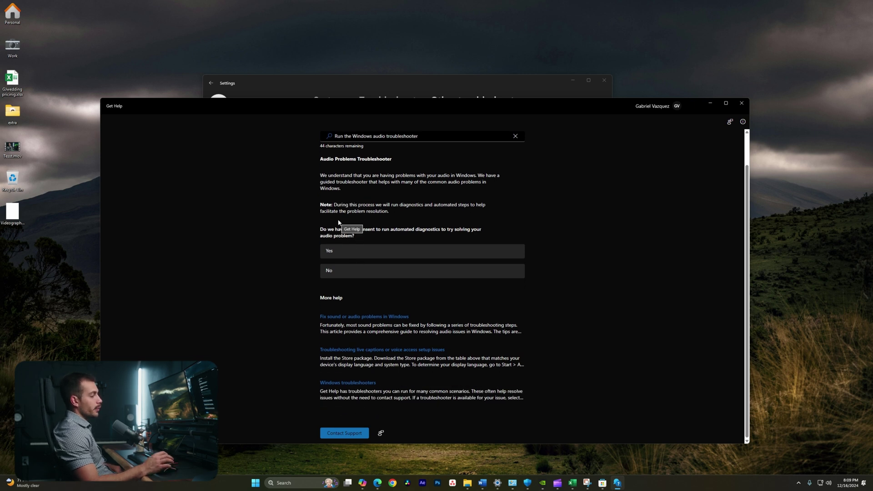
click(423, 253)
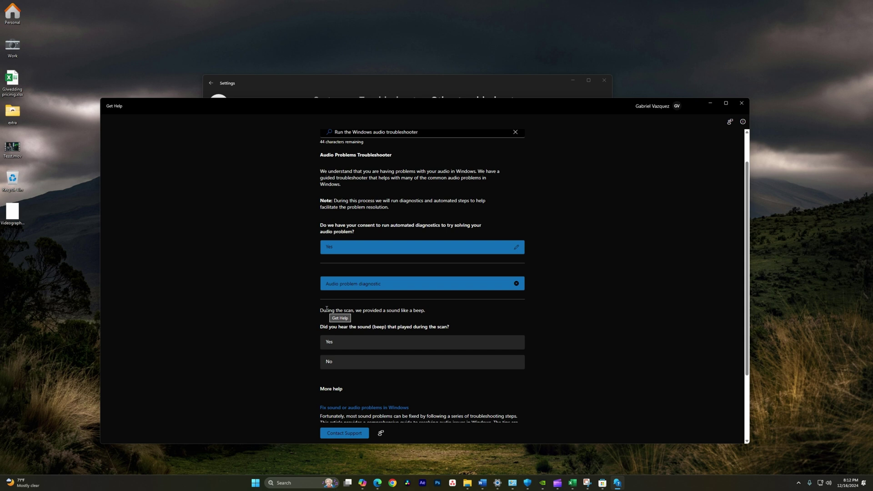
click(741, 103)
Open Device Manager and search automatically for an Audioengine A2+ driver, which is already current
key(super)
text(devic)
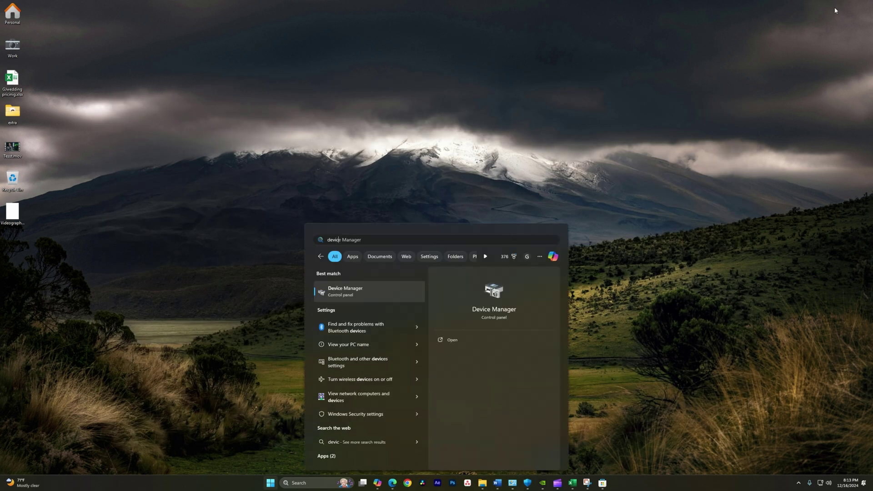
key(Return)
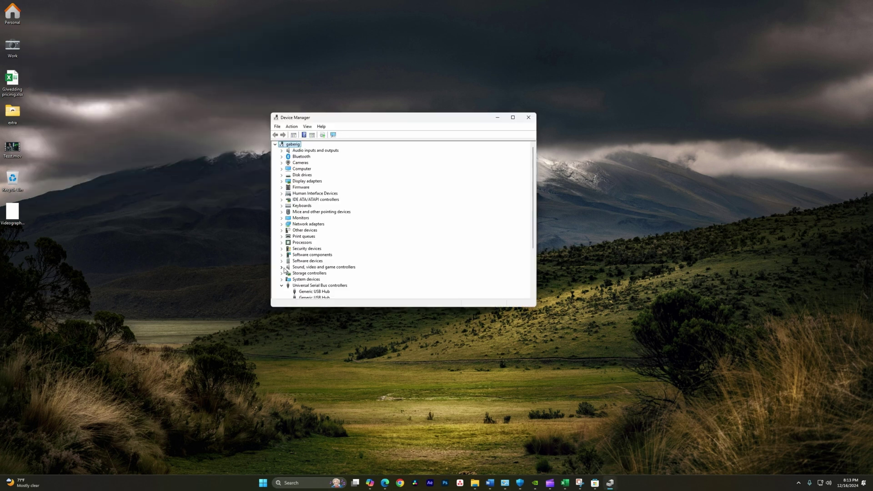
click(281, 267)
scroll(322, 259, down, 1)
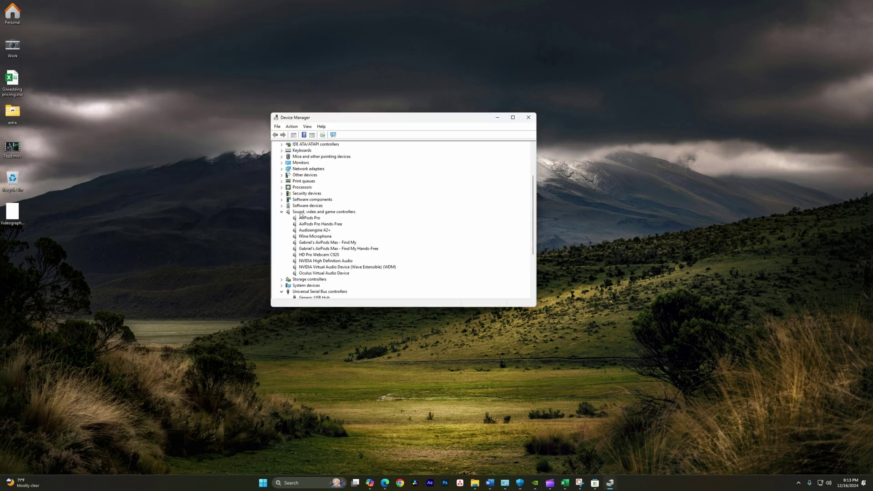
click(314, 230)
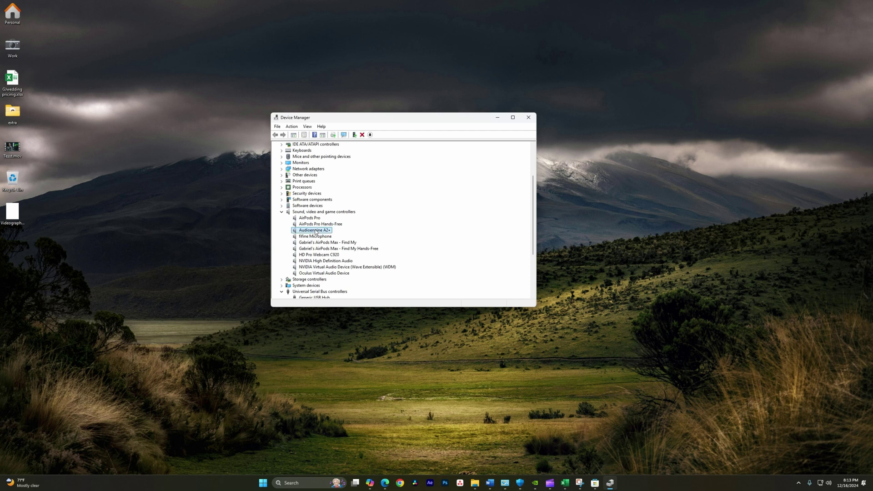
right_click(316, 231)
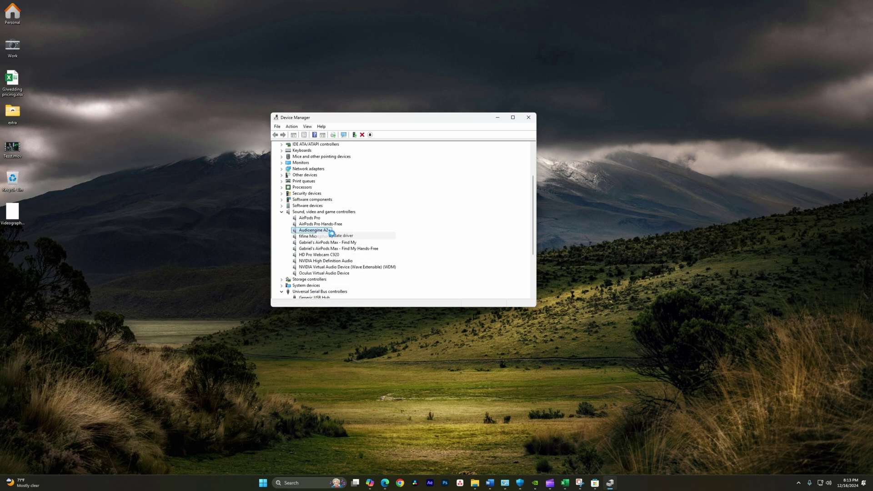
click(334, 237)
click(331, 195)
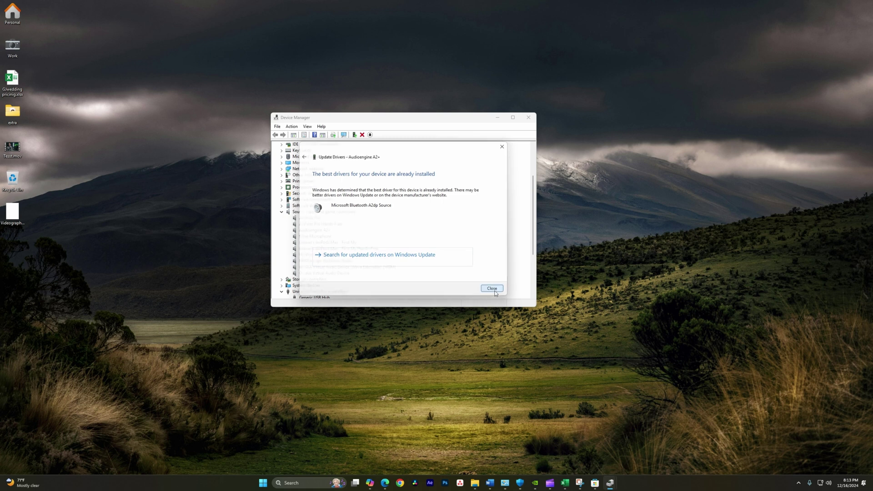
click(493, 289)
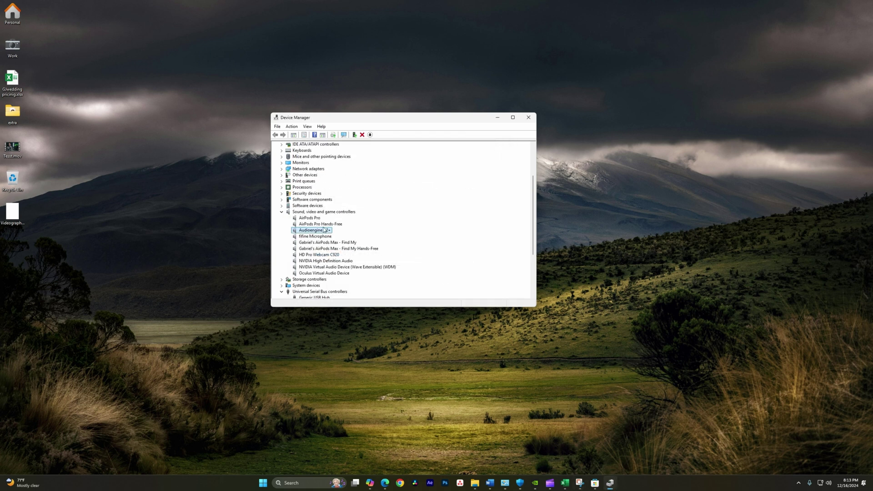
Expand Audio inputs and outputs and start a driver update for the fifine speakers
click(281, 151)
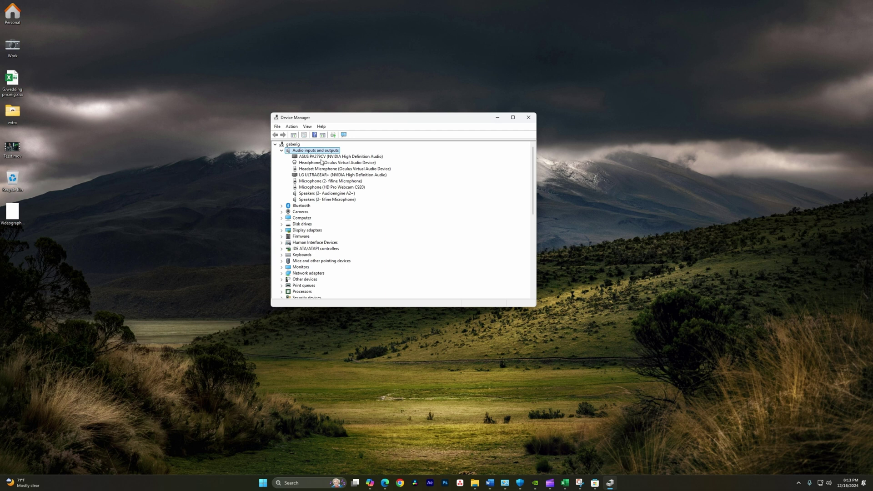
click(312, 199)
right_click(318, 200)
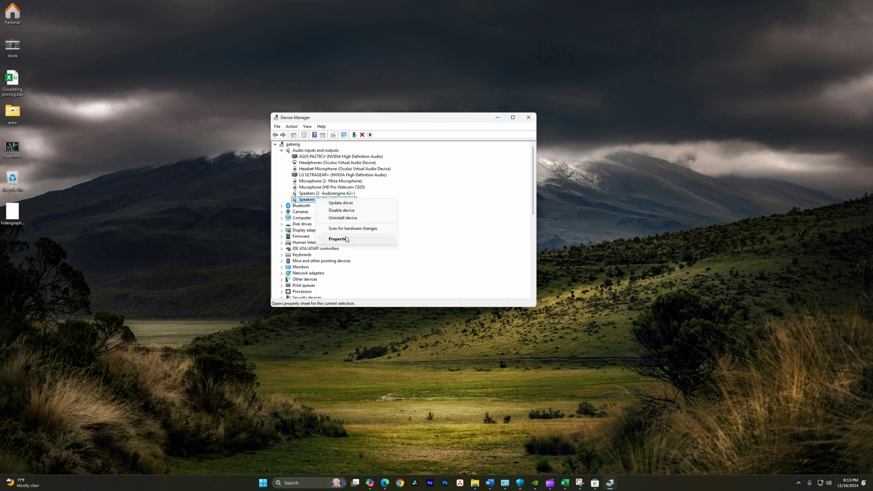
click(340, 203)
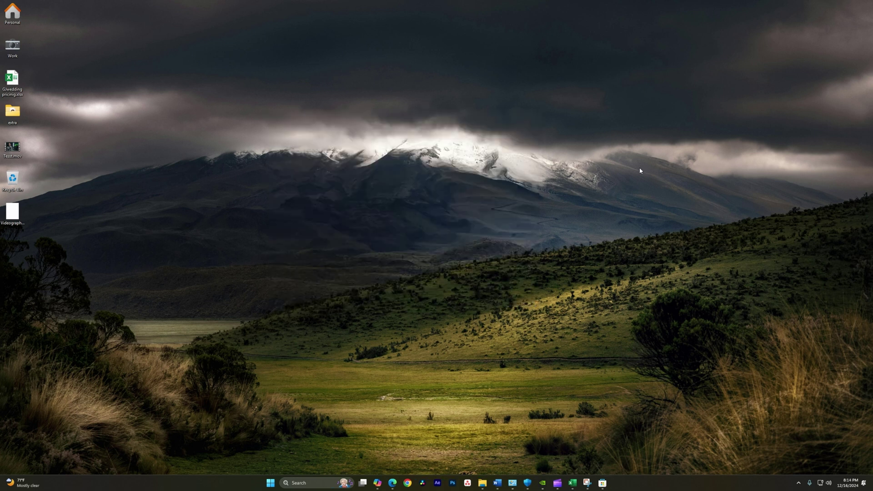
Confirm Audioengine A2+ is default output and fifine microphone default input on the Sound page
key(super)
key(super+i)
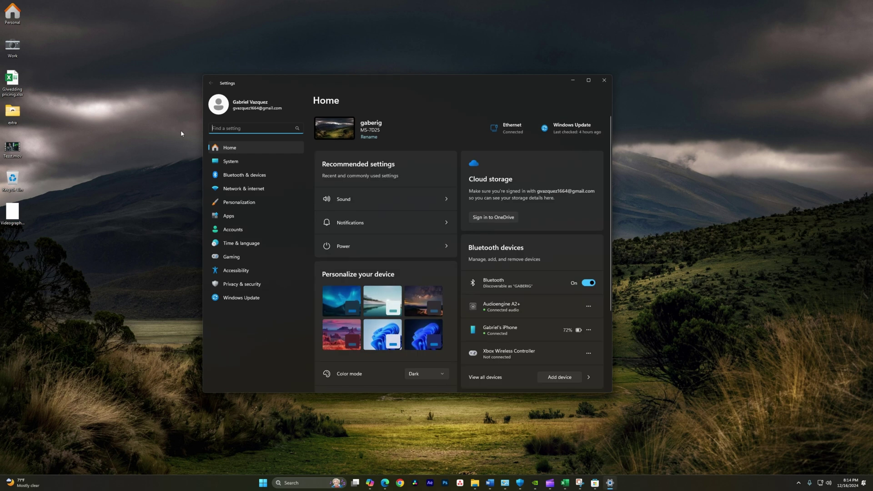
click(237, 162)
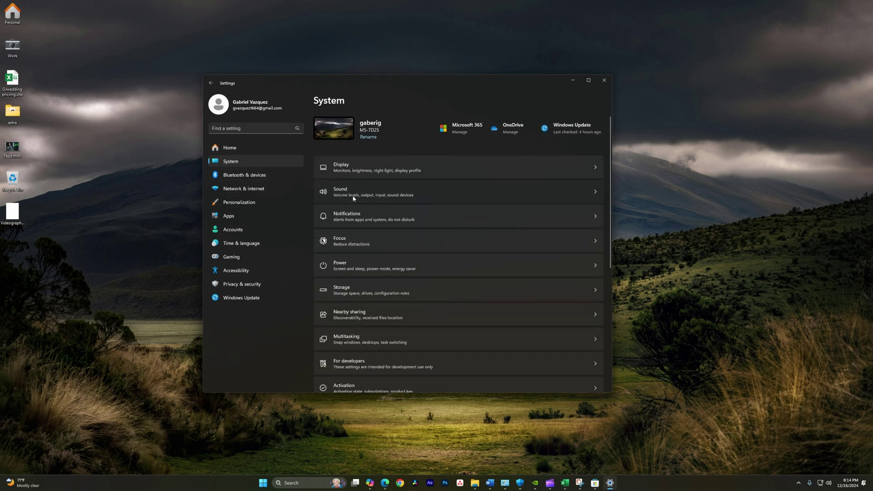
click(353, 195)
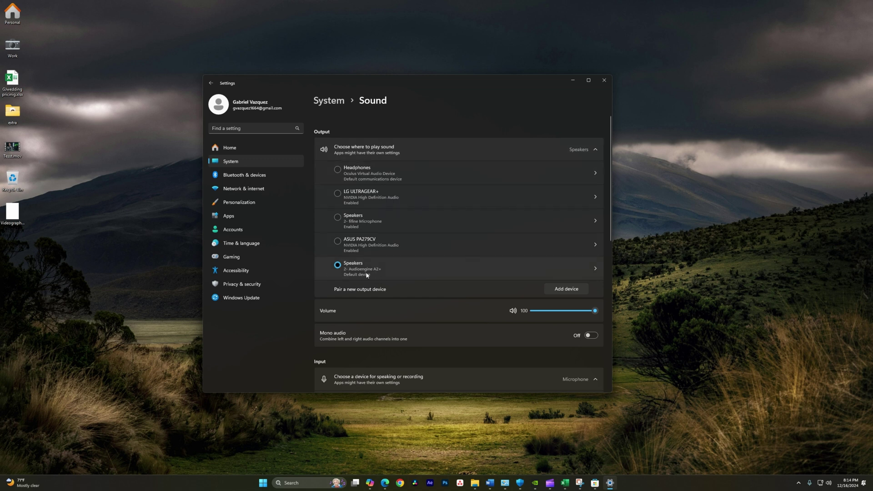
scroll(367, 275, down, 4)
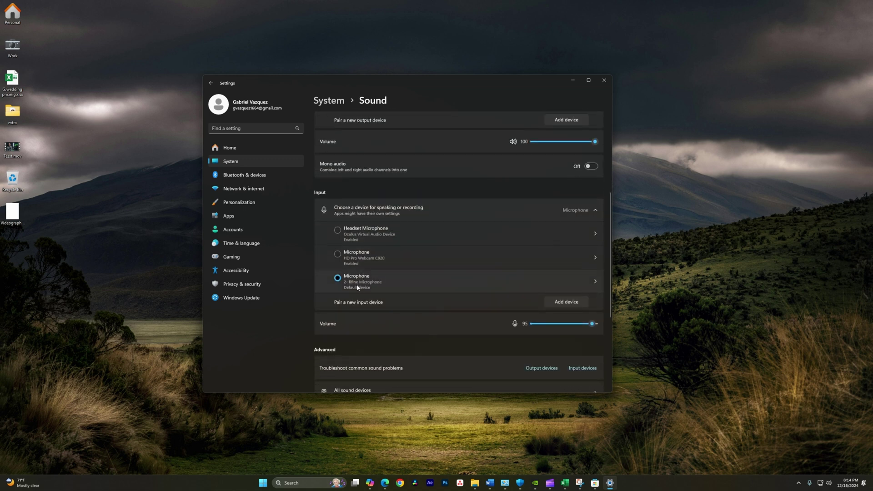
click(604, 80)
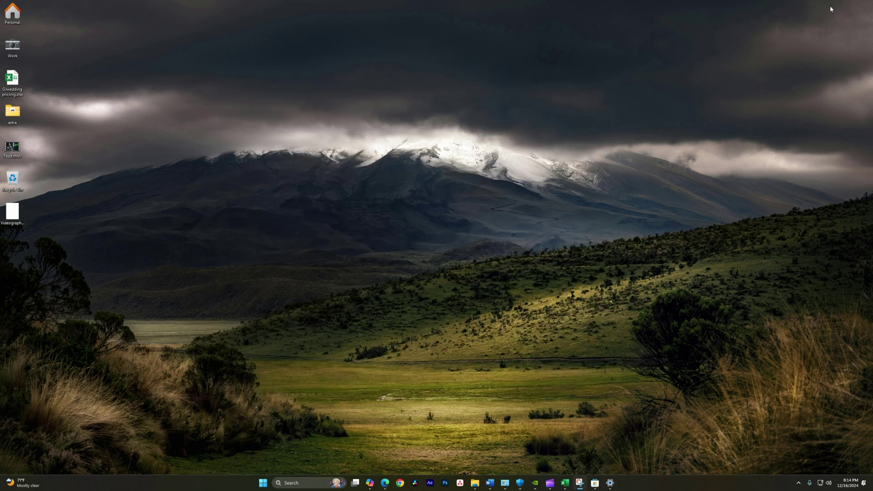
Open services.msc and restart the Windows Audio service
key(super+r)
text(services.m)
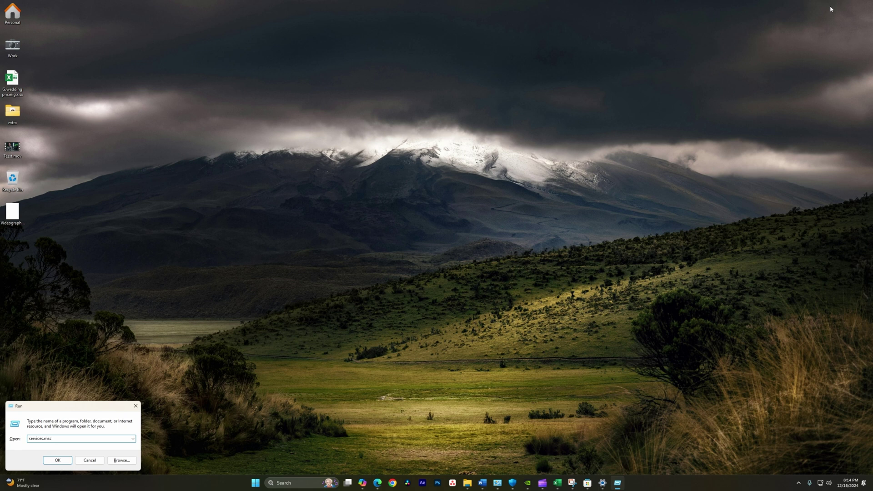
key(Return)
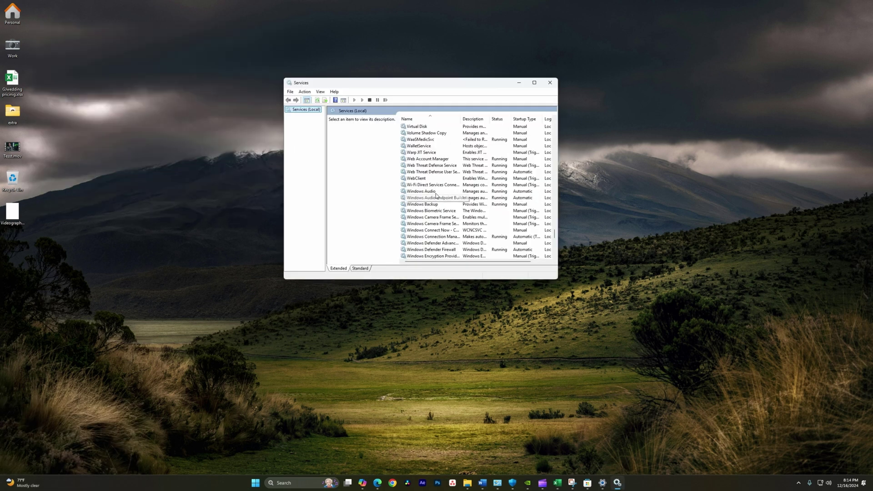
click(435, 192)
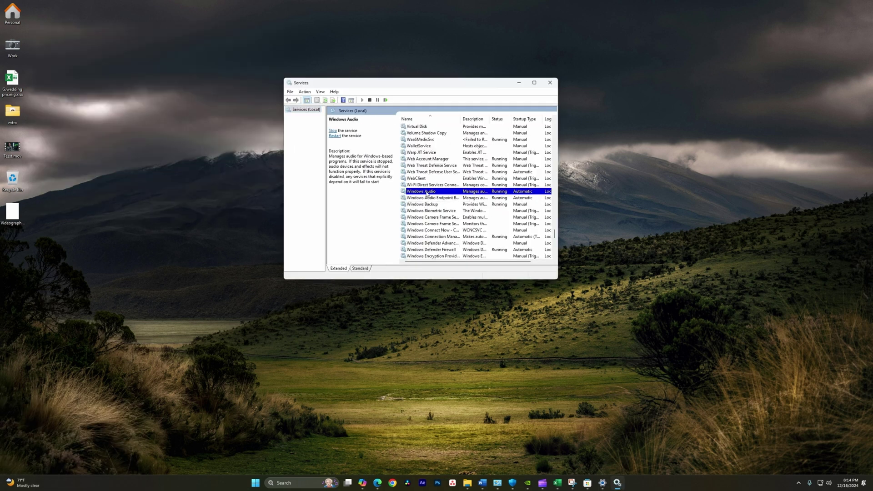
click(339, 136)
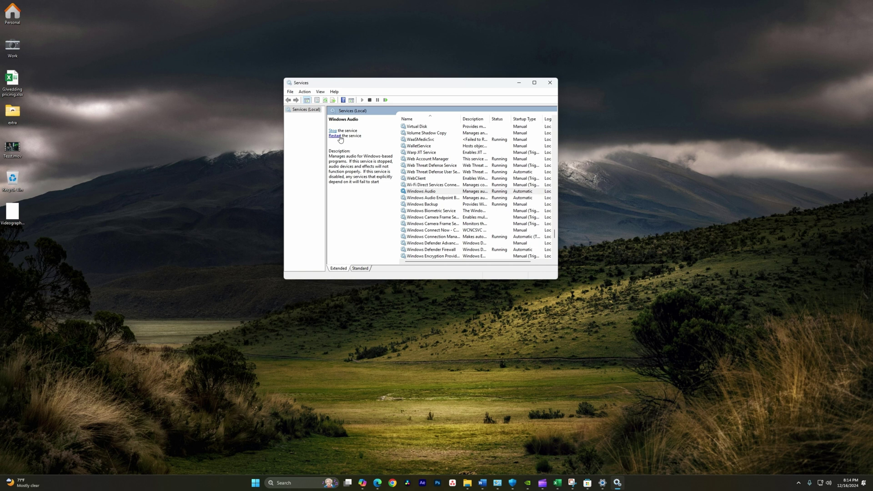